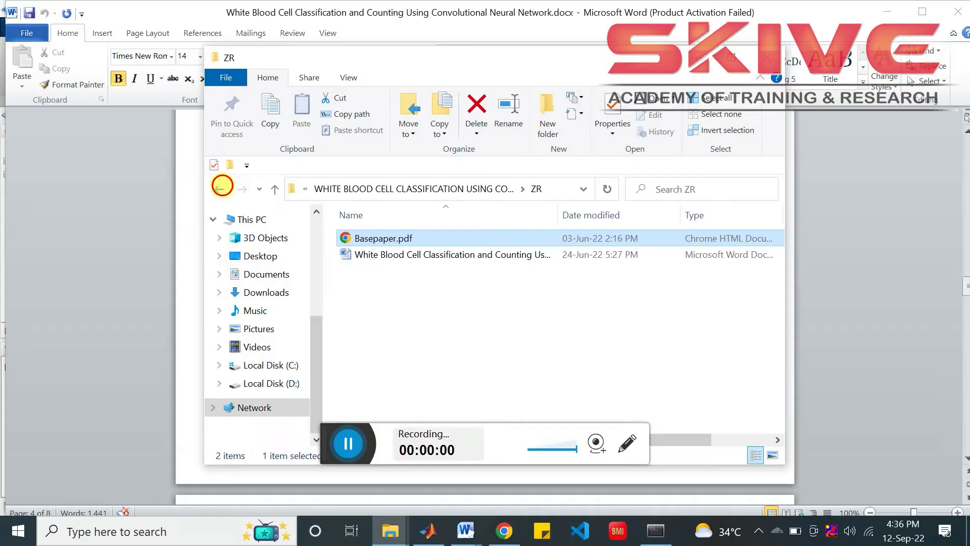
Go back from the ZR folder to the parent project folder
{"action": "left_click", "coordinate": [219, 188]}
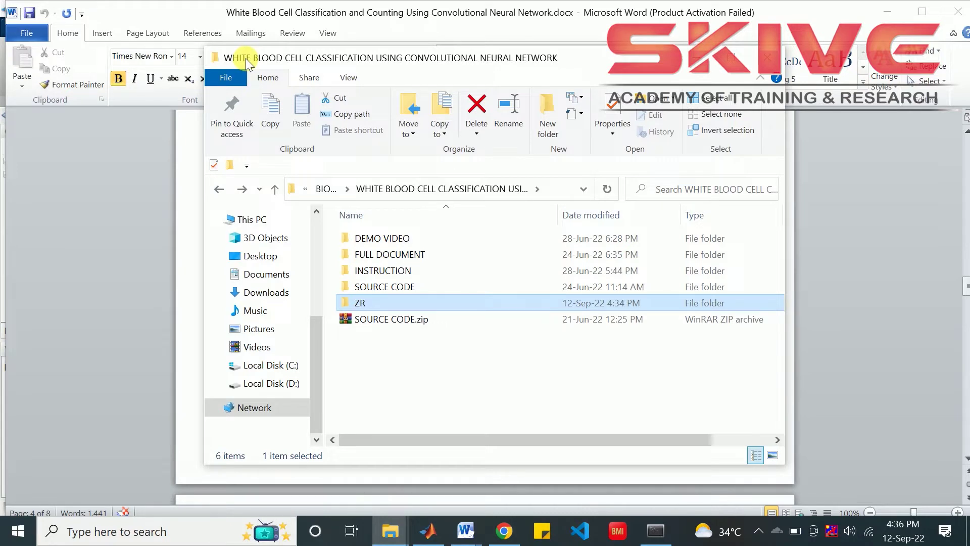
Look inside the DEMO VIDEO and FULL DOCUMENT folders, returning to the project folder each time
{"action": "left_click", "coordinate": [411, 393]}
{"action": "double_click", "coordinate": [393, 238]}
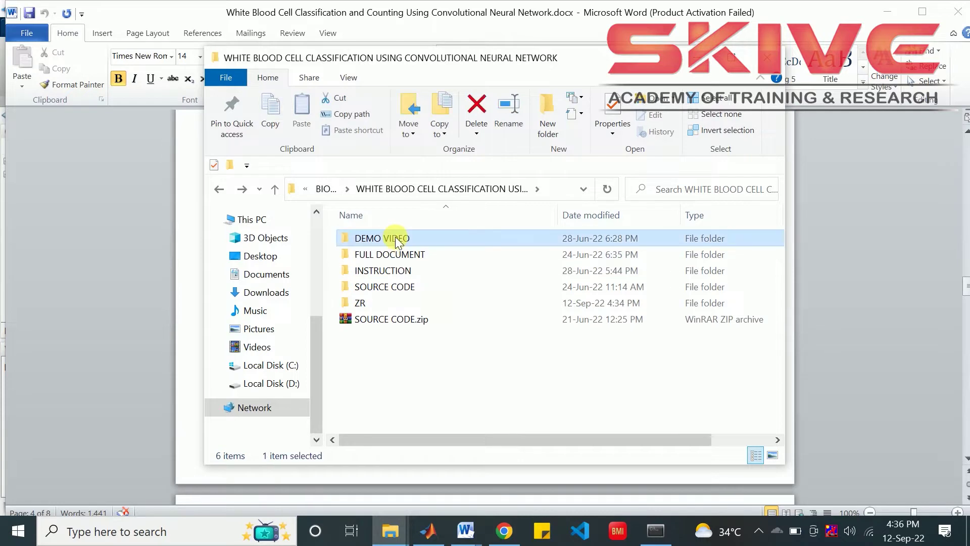
{"action": "left_click", "coordinate": [221, 189]}
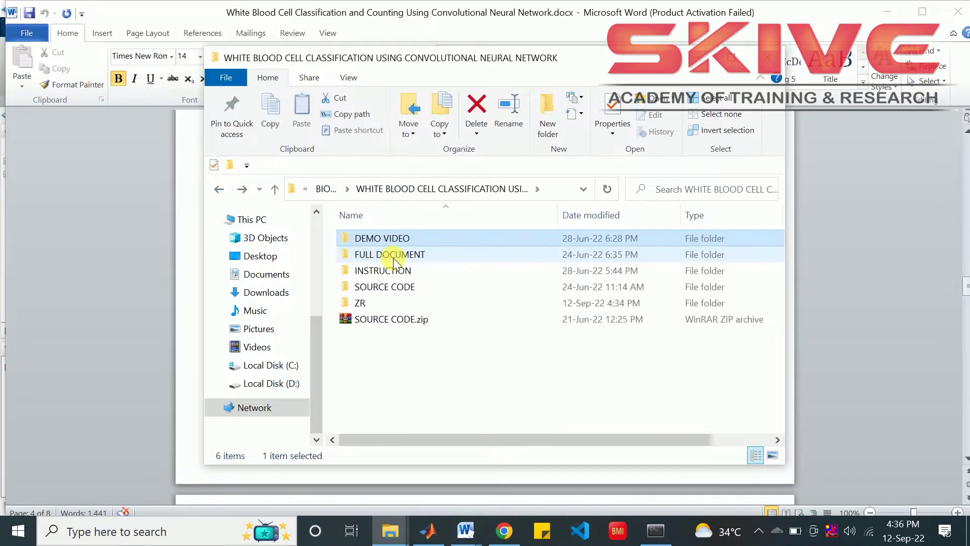
{"action": "left_click", "coordinate": [392, 255]}
{"action": "double_click", "coordinate": [393, 257]}
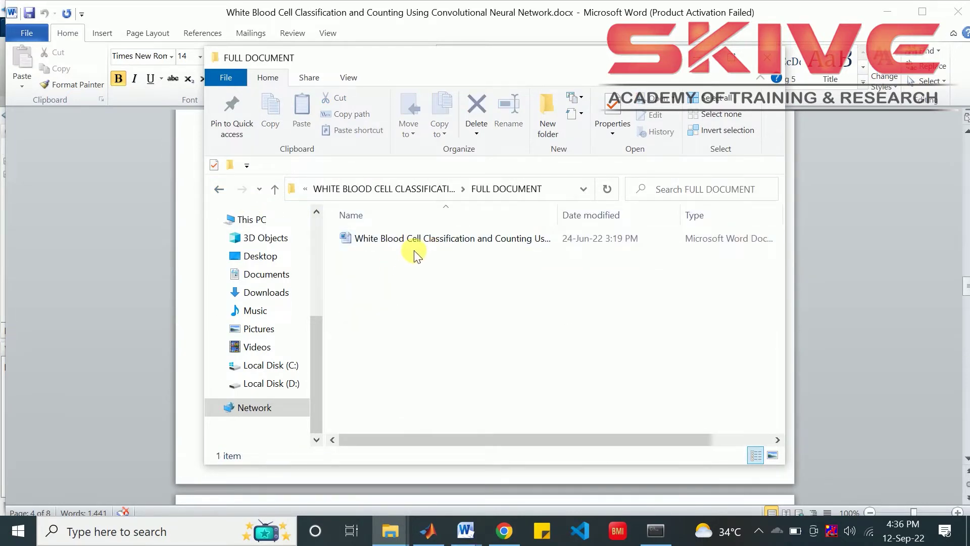
{"action": "left_click", "coordinate": [221, 189]}
Look inside INSTRUCTION and SOURCE CODE, then open Basepaper.pdf from the ZR folder
{"action": "double_click", "coordinate": [405, 270]}
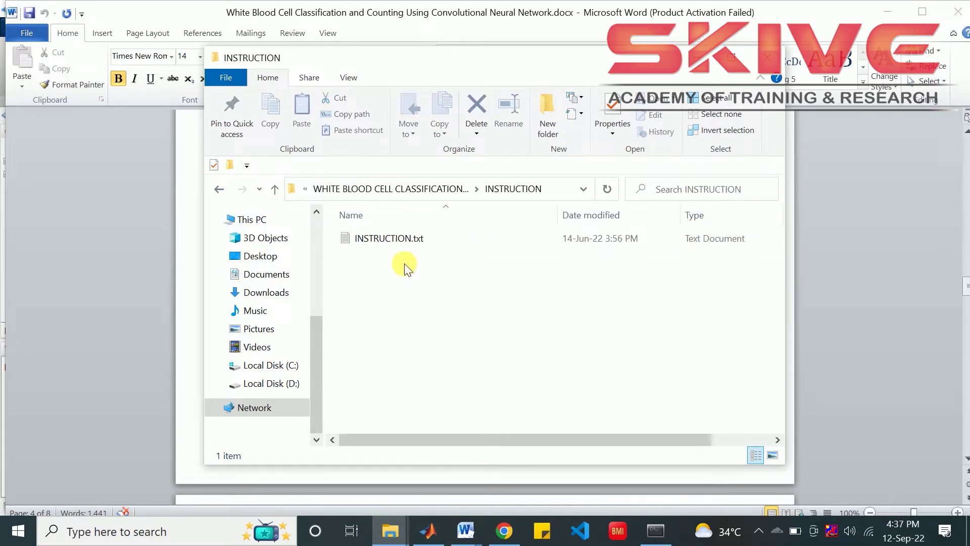
{"action": "left_click", "coordinate": [220, 189]}
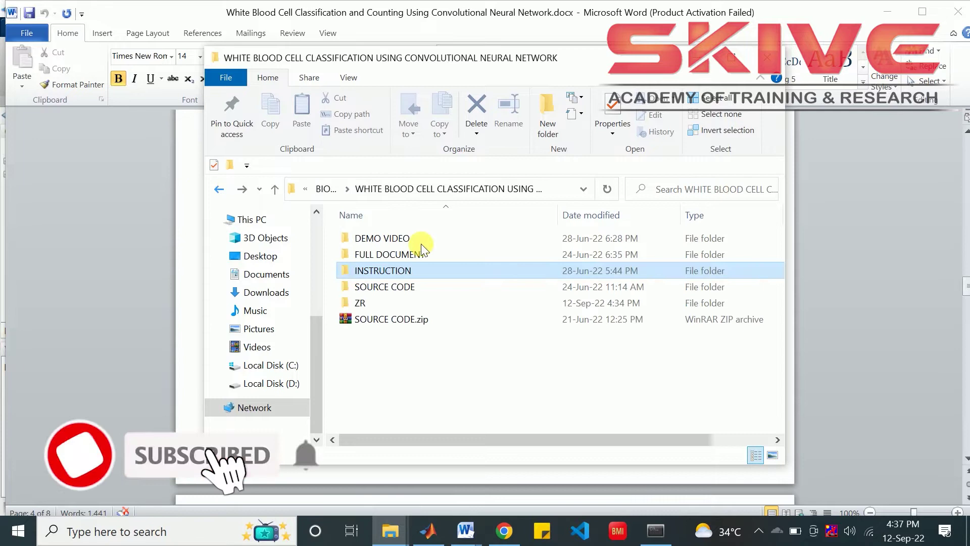
{"action": "double_click", "coordinate": [399, 287]}
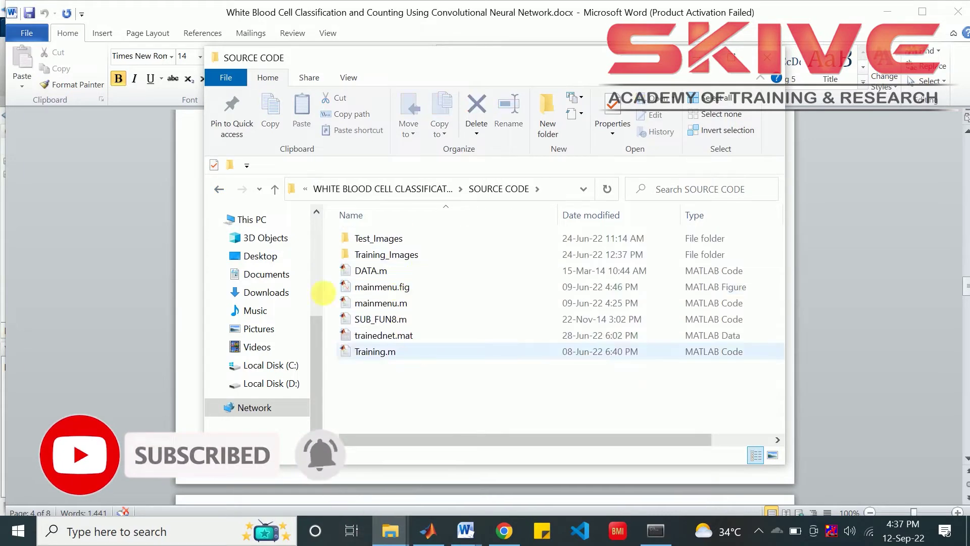
{"action": "left_click", "coordinate": [222, 187]}
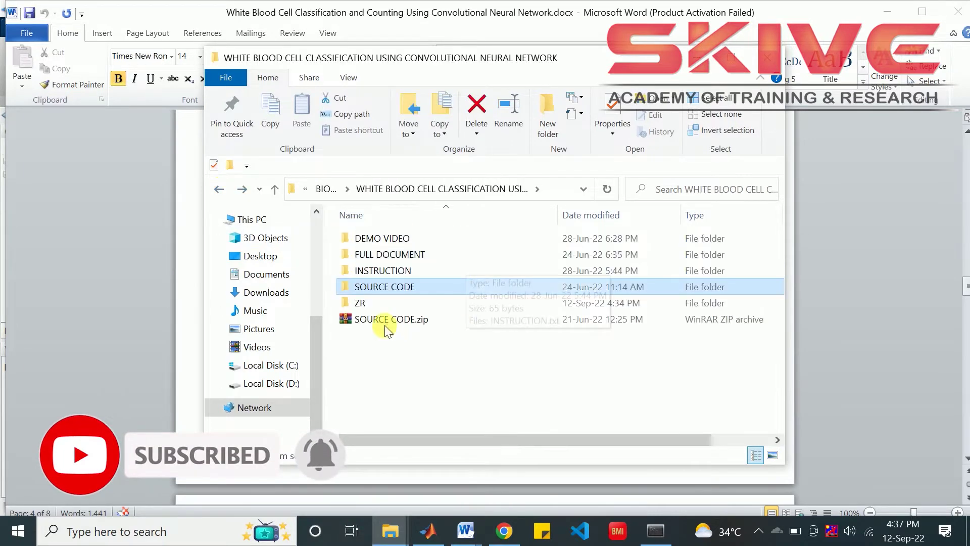
{"action": "double_click", "coordinate": [373, 301]}
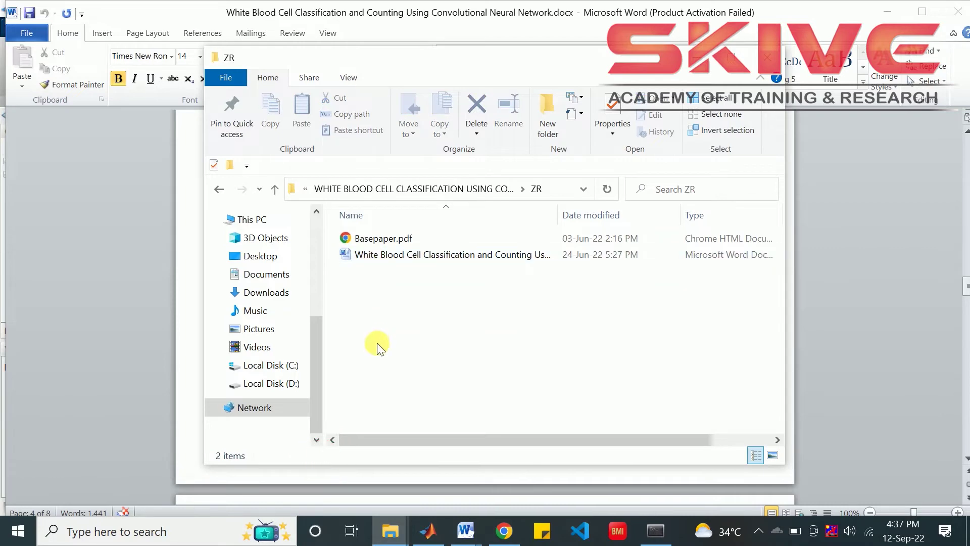
{"action": "double_click", "coordinate": [404, 240]}
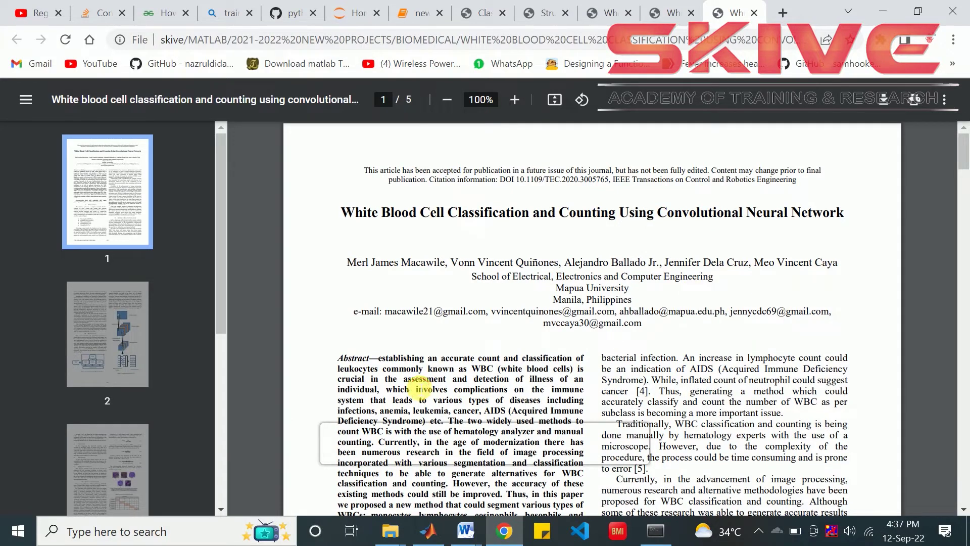
Scroll the base paper from its title and abstract down to the Introduction's five WBC subtypes
{"action": "scroll", "coordinate": [419, 389], "scroll_direction": "down", "scroll_amount": 6}
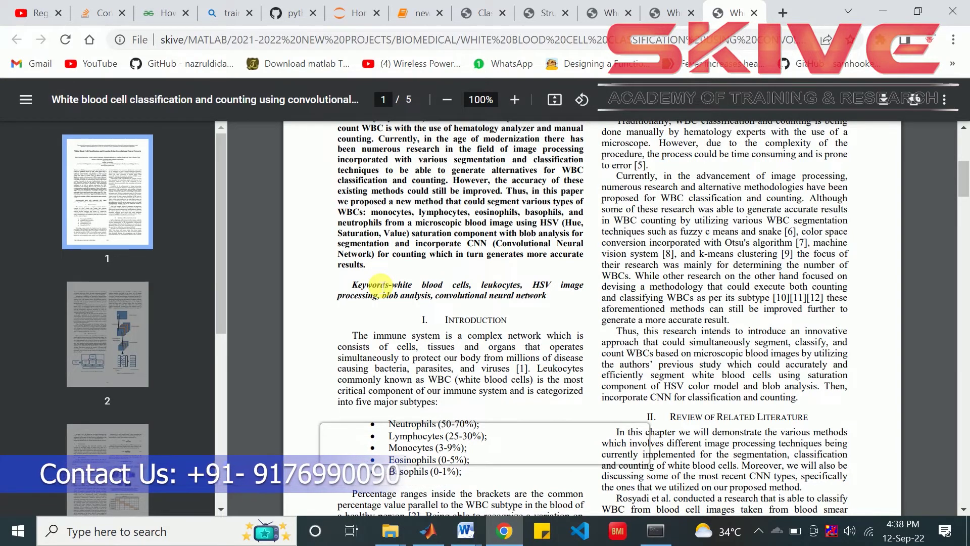
{"action": "scroll", "coordinate": [380, 284], "scroll_direction": "up", "scroll_amount": 2}
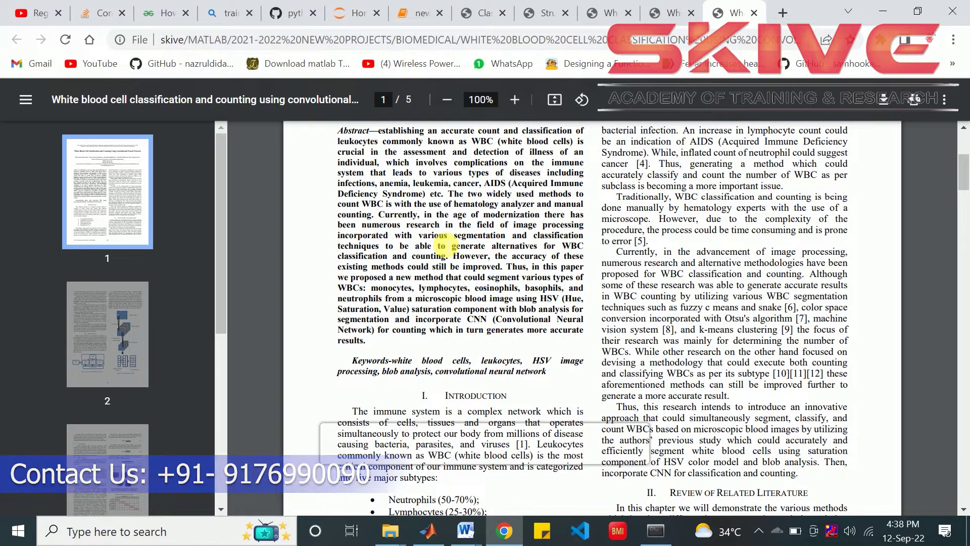
{"action": "scroll", "coordinate": [445, 371], "scroll_direction": "down", "scroll_amount": 3}
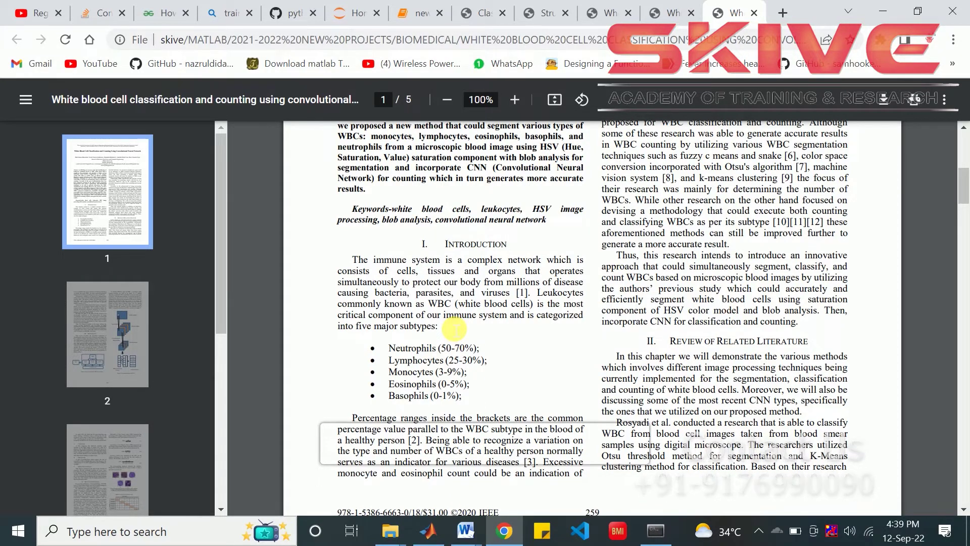
Bring up the White Blood Cell report in Word and go over its Labels, Training Image and Pre-processing boxes
{"action": "mouse_move", "coordinate": [466, 531]}
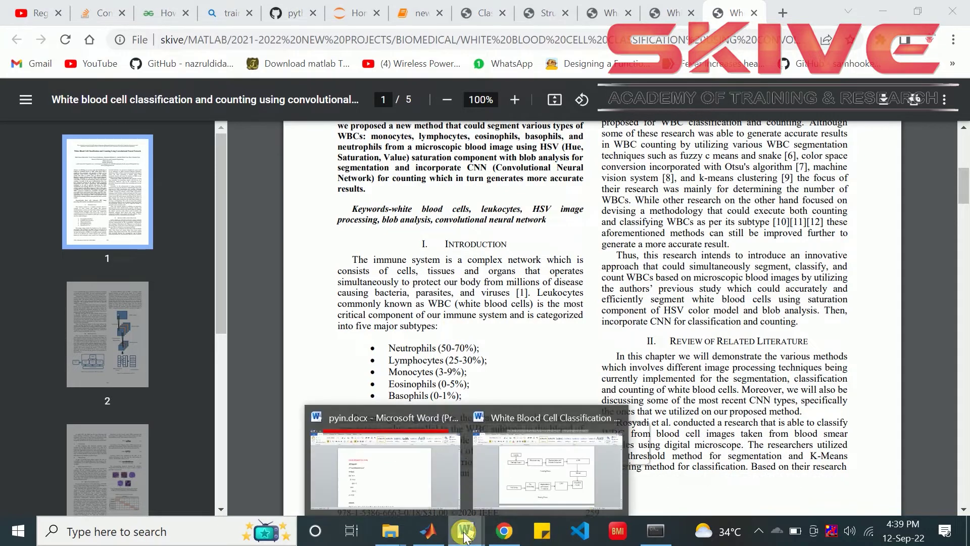
{"action": "left_click", "coordinate": [510, 462]}
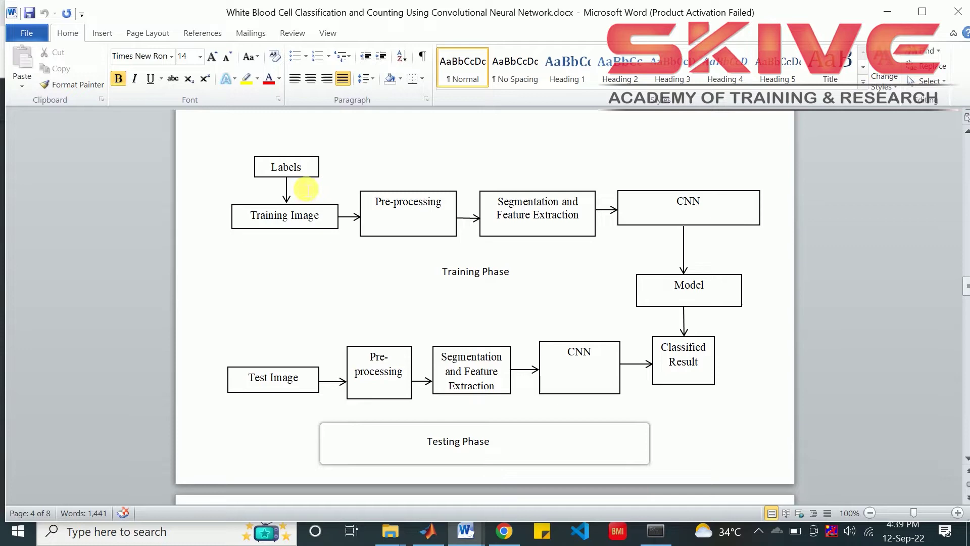
{"action": "left_click", "coordinate": [273, 177]}
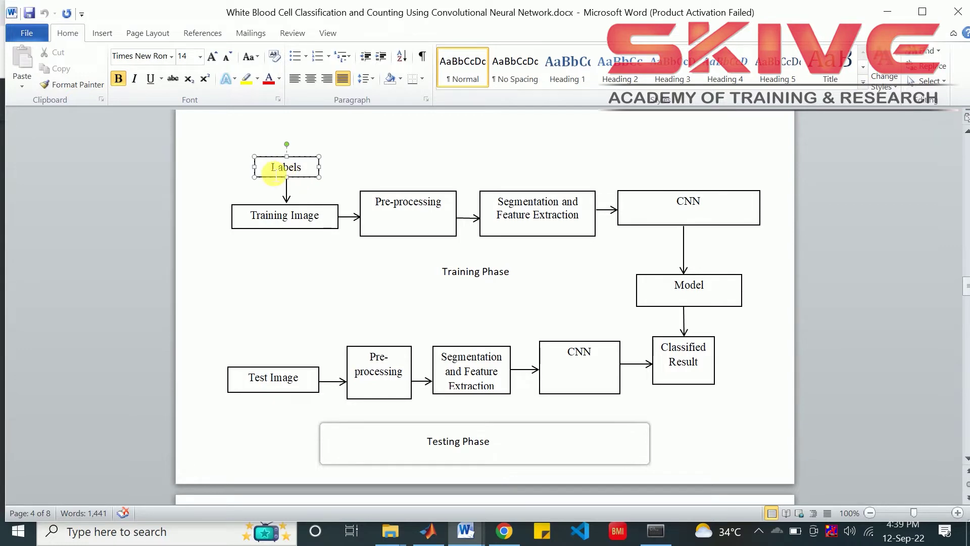
{"action": "left_click_drag", "start_coordinate": [273, 174], "coordinate": [306, 168]}
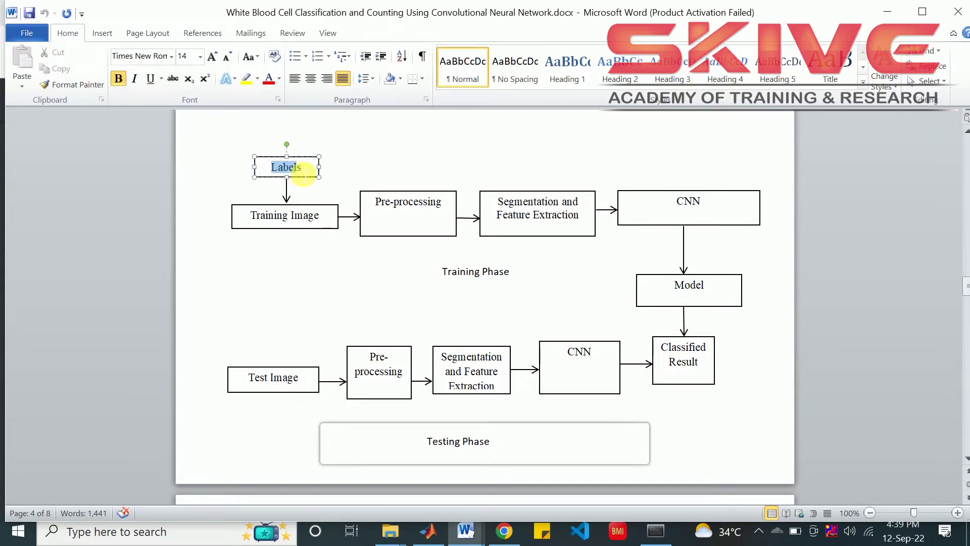
{"action": "left_click", "coordinate": [310, 217]}
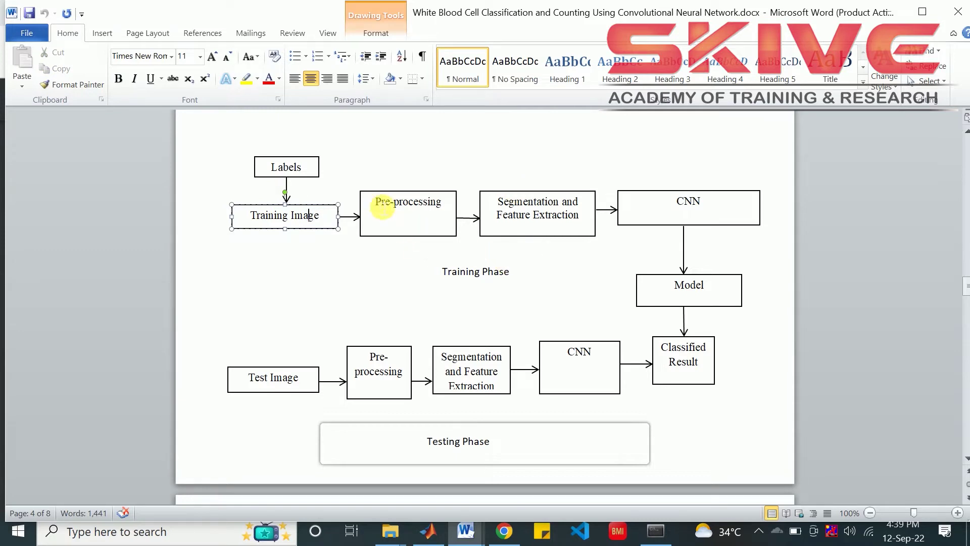
{"action": "triple_click", "coordinate": [401, 205]}
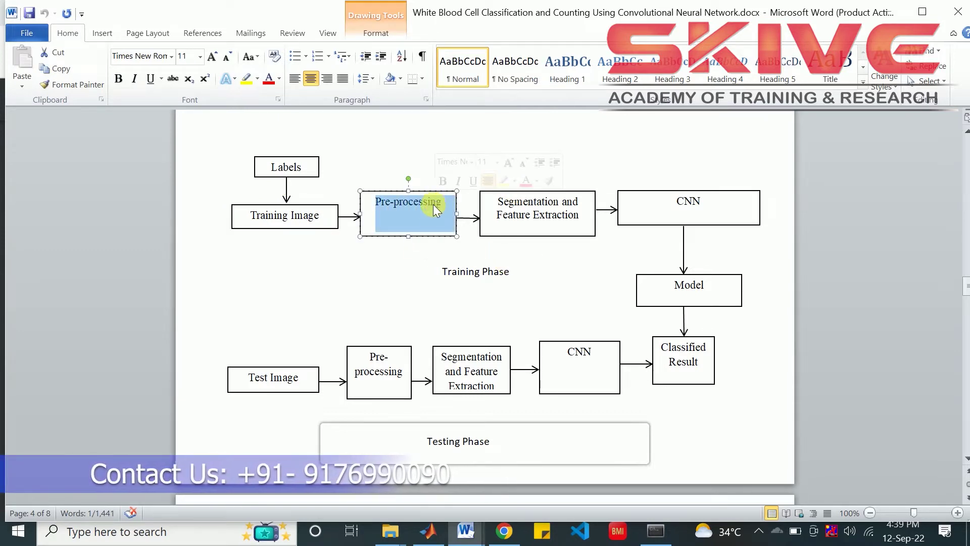
{"action": "left_click", "coordinate": [429, 220]}
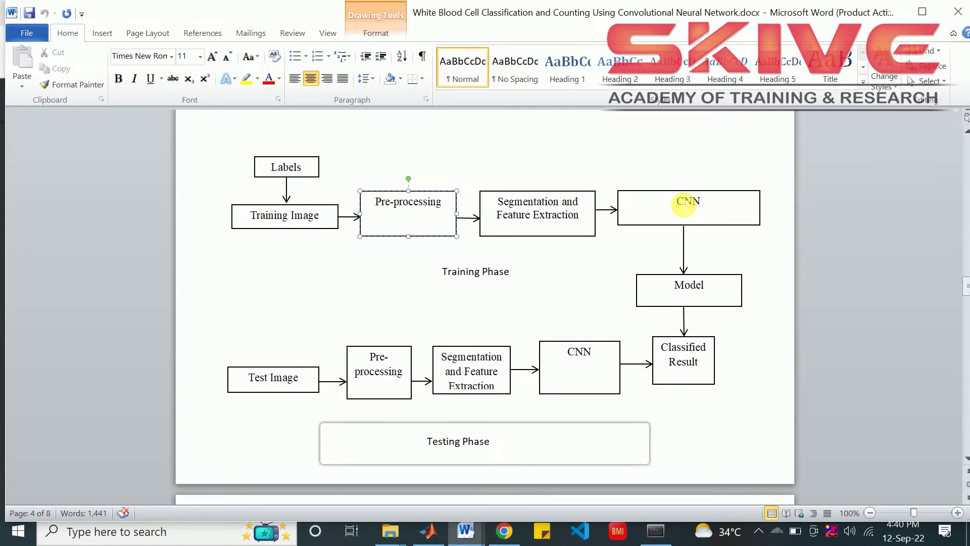
Go over the Model, Test Image and testing-phase CNN boxes of the page 4 diagram
{"action": "left_click", "coordinate": [691, 288]}
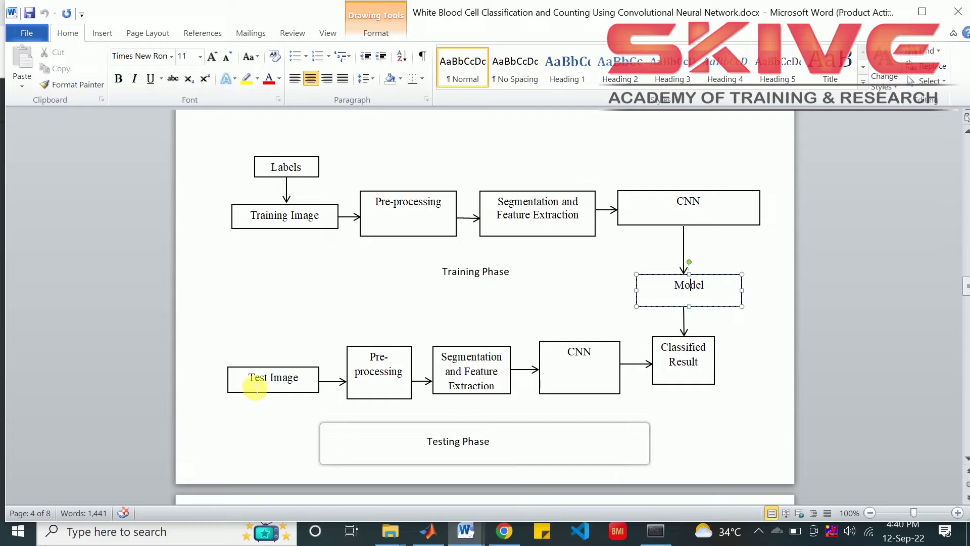
{"action": "left_click", "coordinate": [254, 384]}
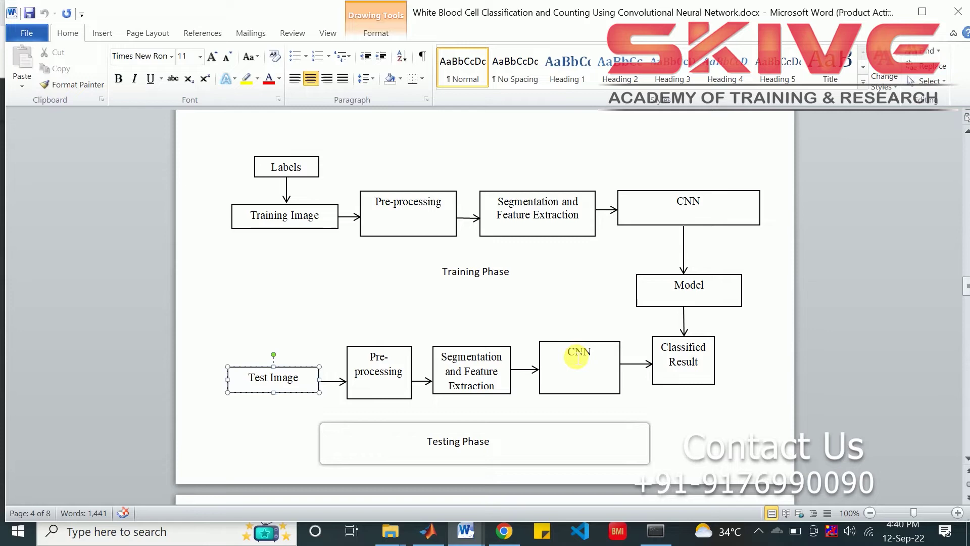
{"action": "left_click_drag", "start_coordinate": [576, 353], "coordinate": [580, 388]}
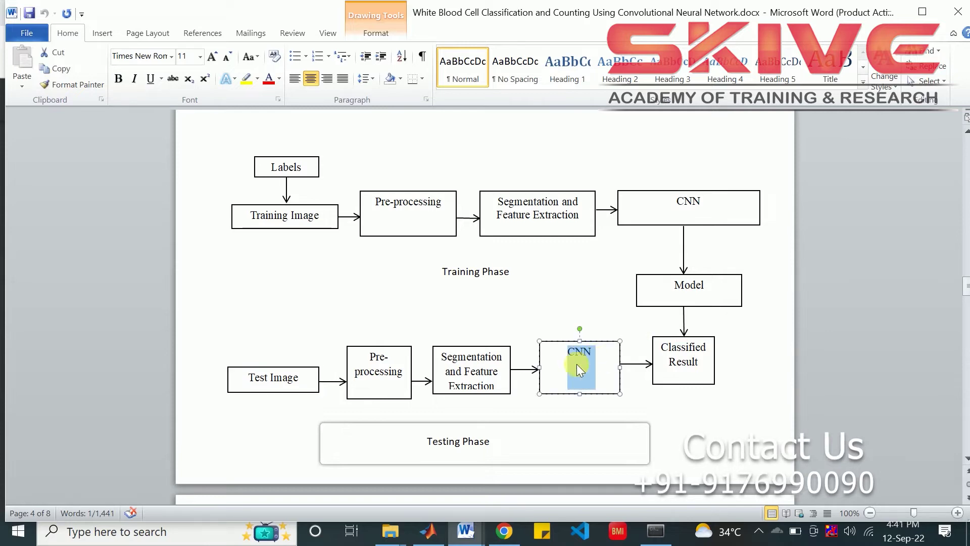
{"action": "left_click", "coordinate": [680, 286]}
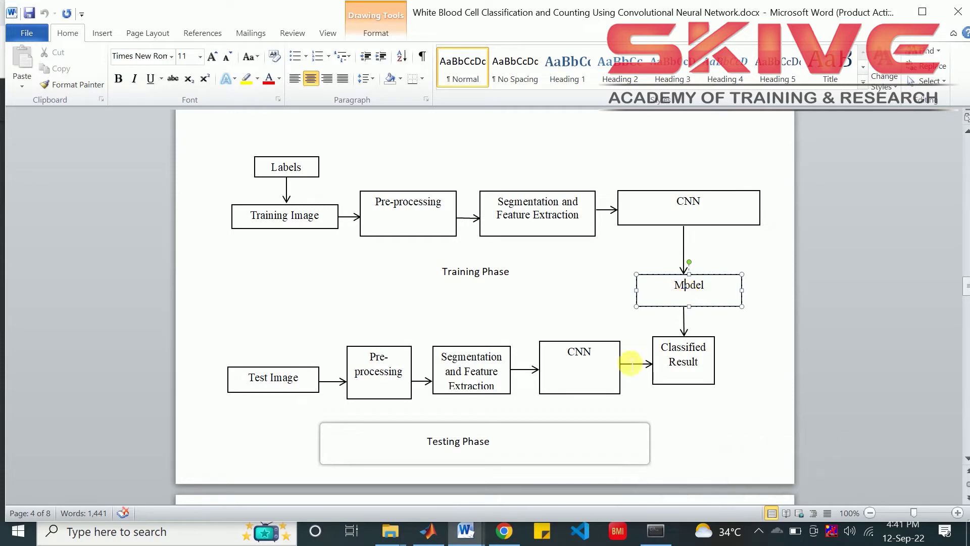
{"action": "left_click", "coordinate": [572, 384]}
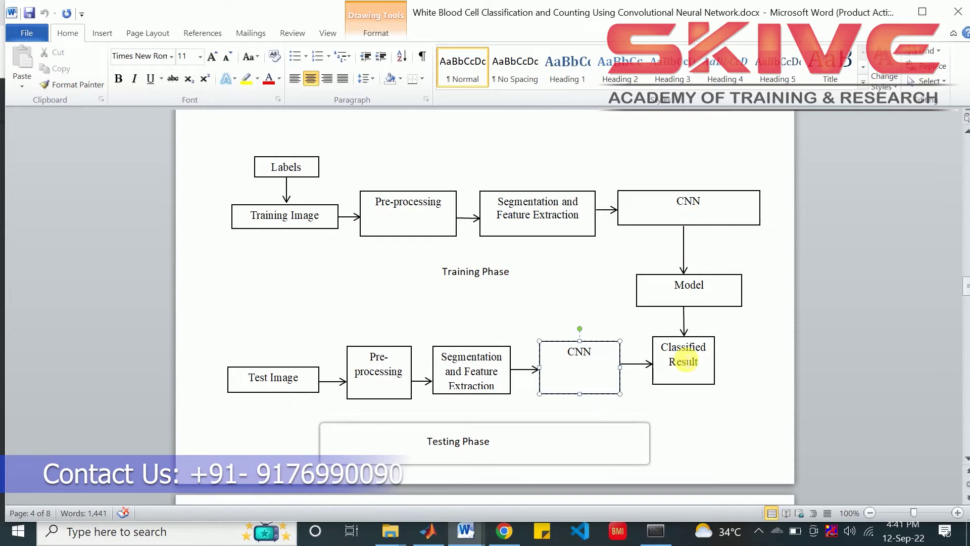
Switch to MATLAB, enlarge the Command Window, and open mainmenu.m alongside Training.m
{"action": "mouse_move", "coordinate": [493, 536]}
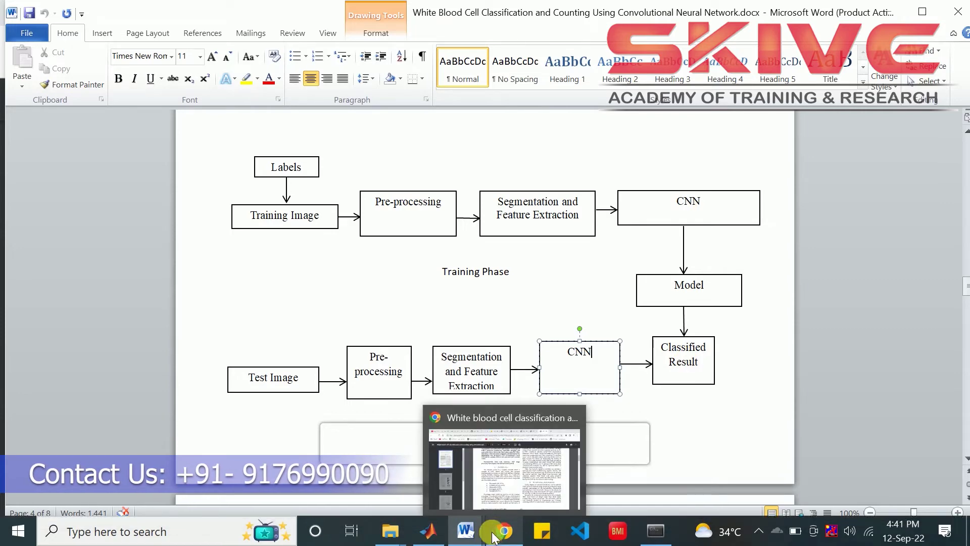
{"action": "left_click", "coordinate": [426, 535]}
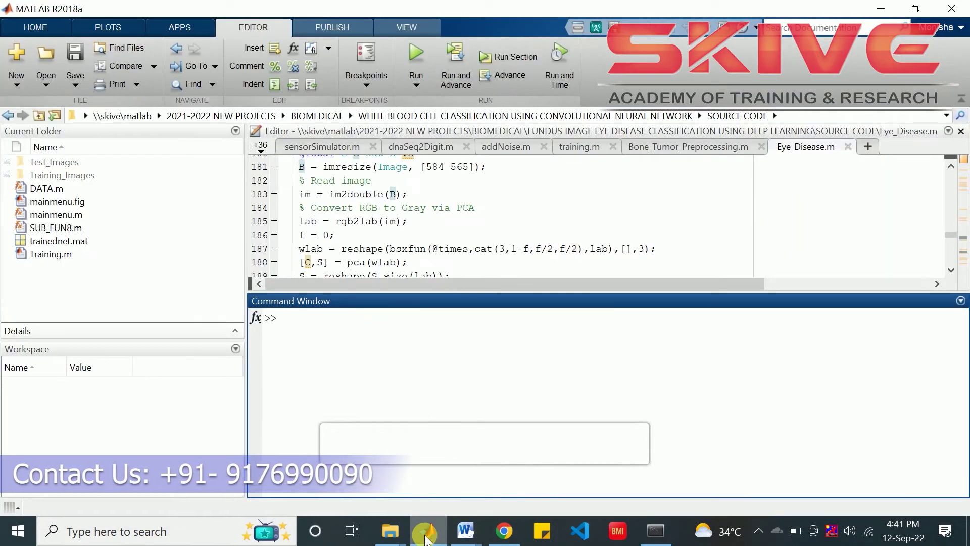
{"action": "left_click", "coordinate": [52, 254]}
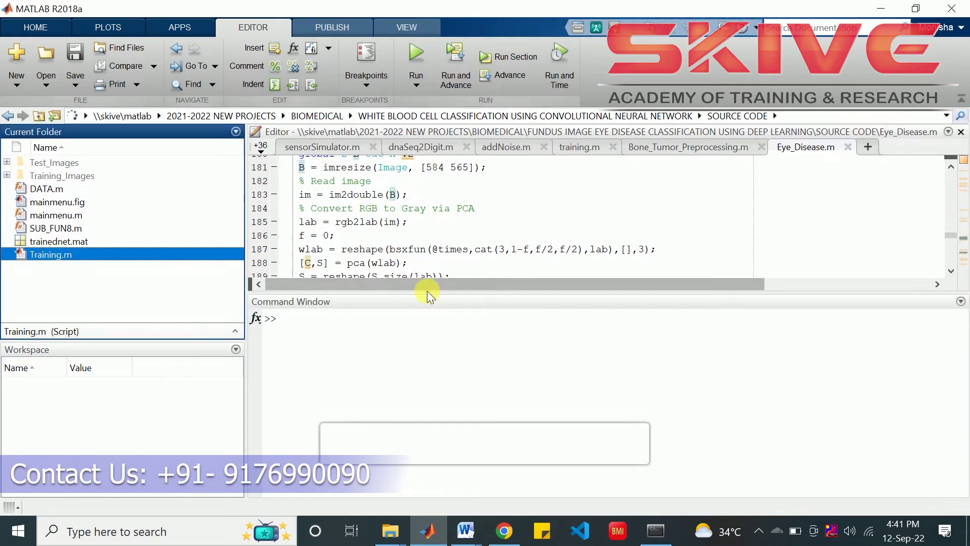
{"action": "left_click_drag", "start_coordinate": [426, 290], "coordinate": [424, 219]}
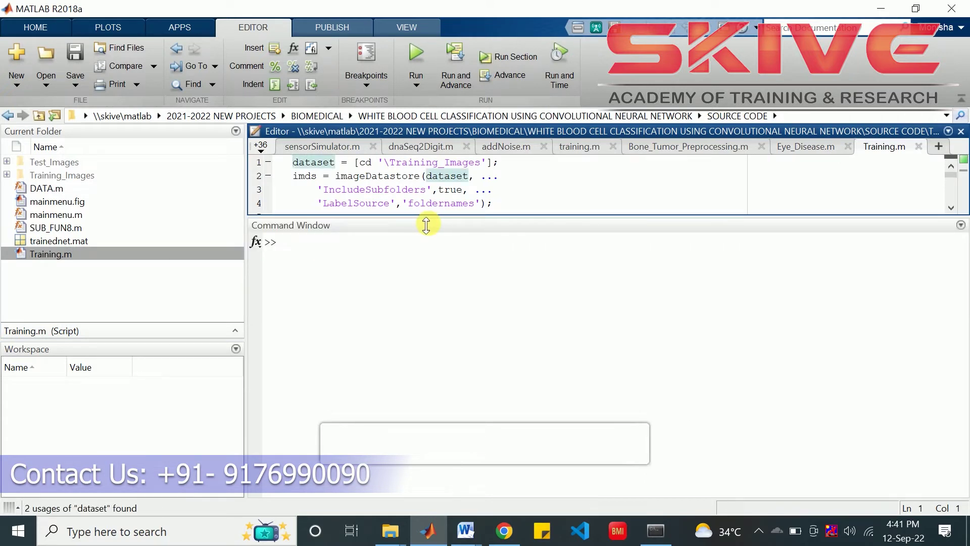
{"action": "left_click", "coordinate": [86, 242]}
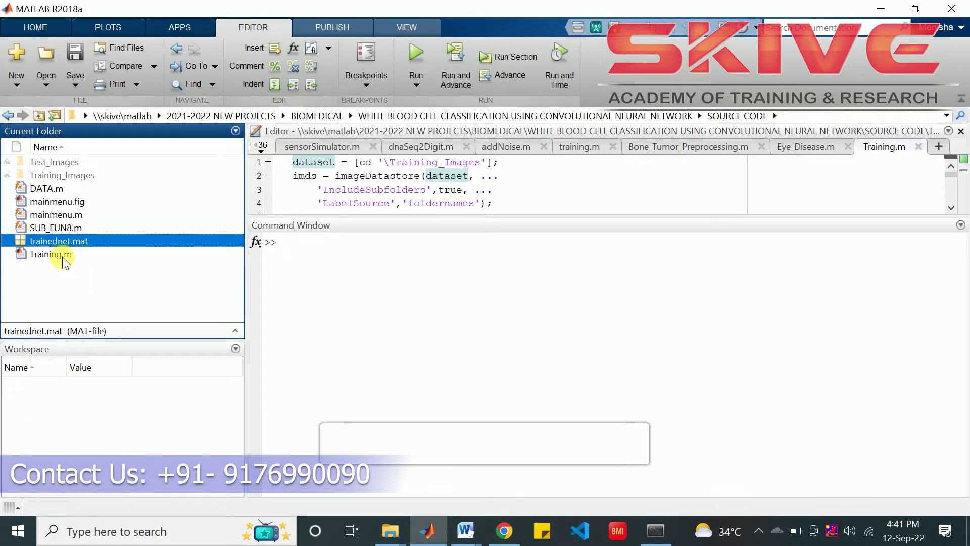
{"action": "left_click", "coordinate": [70, 213]}
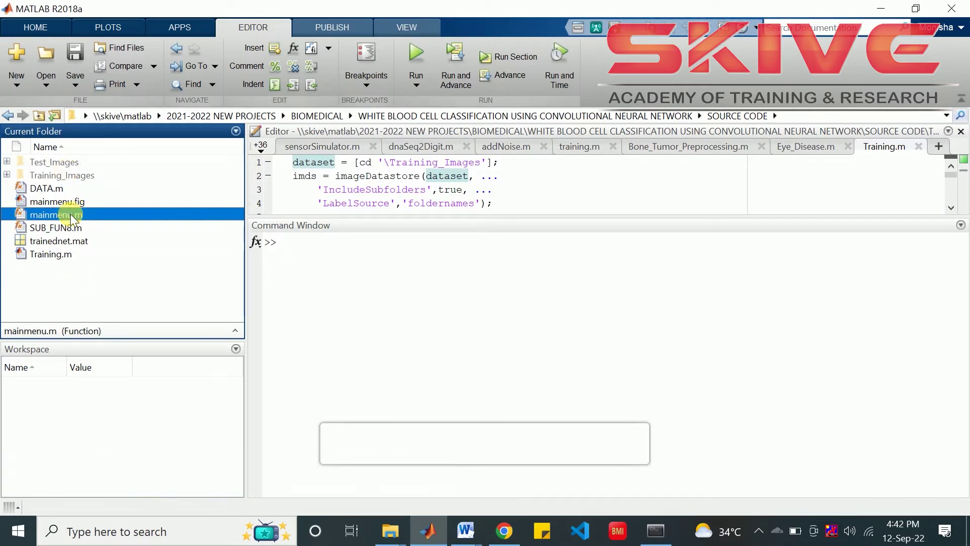
{"action": "double_click", "coordinate": [71, 214]}
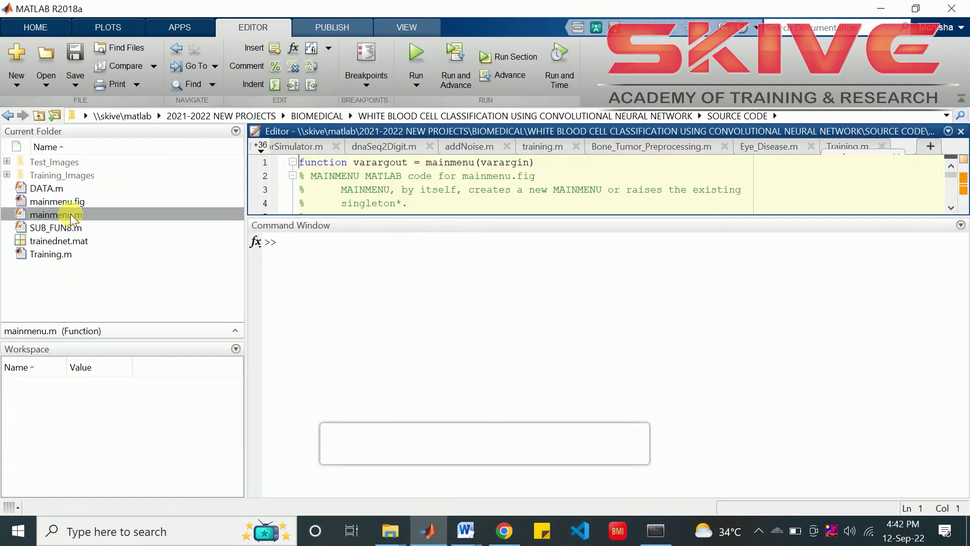
Run mainmenu and load test image _0_3072.jpeg through Browse with All Files shown
{"action": "left_click", "coordinate": [417, 46]}
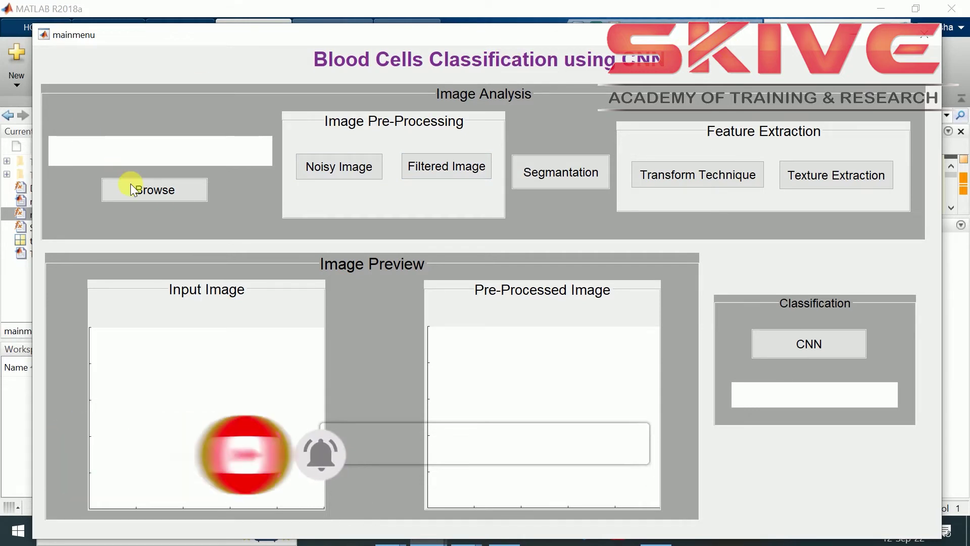
{"action": "left_click", "coordinate": [133, 200]}
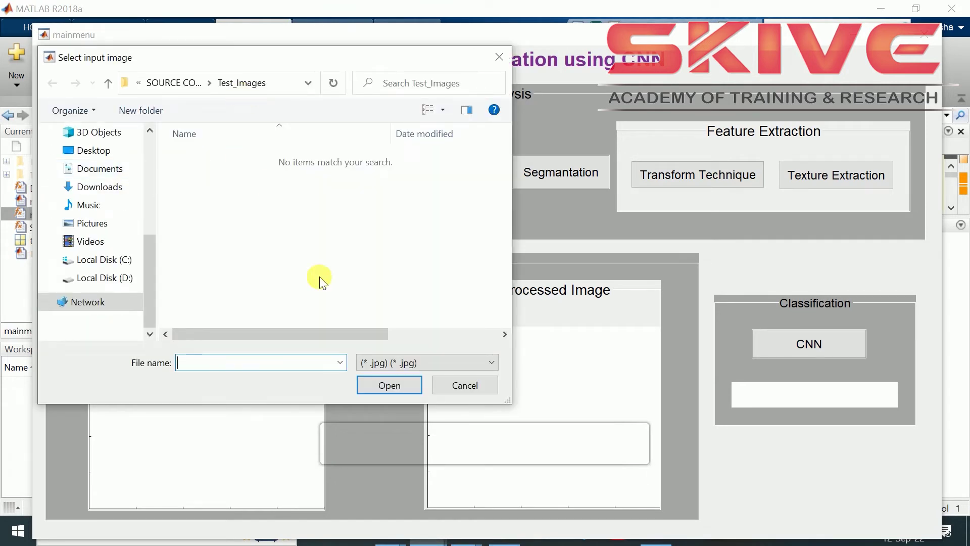
{"action": "left_click", "coordinate": [381, 363]}
{"action": "left_click", "coordinate": [381, 391]}
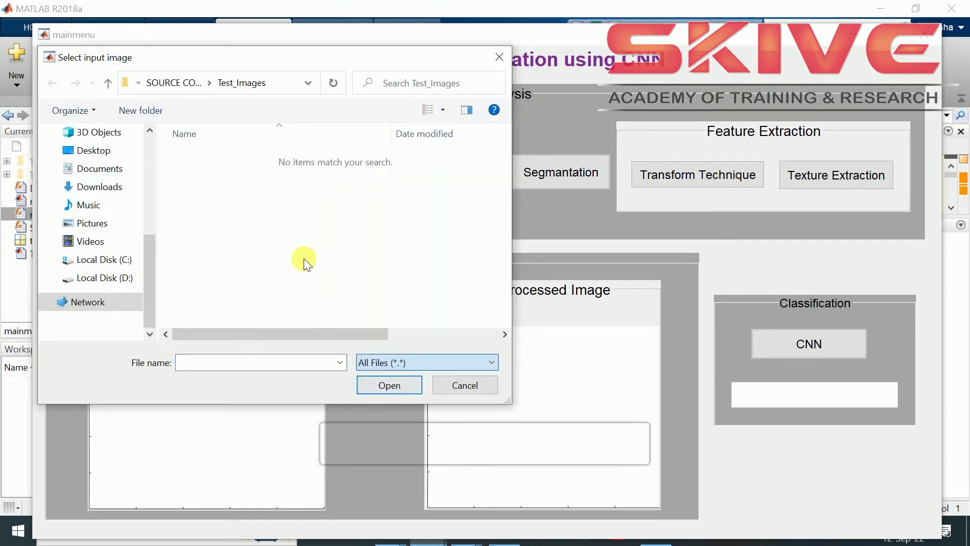
{"action": "scroll", "coordinate": [257, 259], "scroll_direction": "down", "scroll_amount": 2}
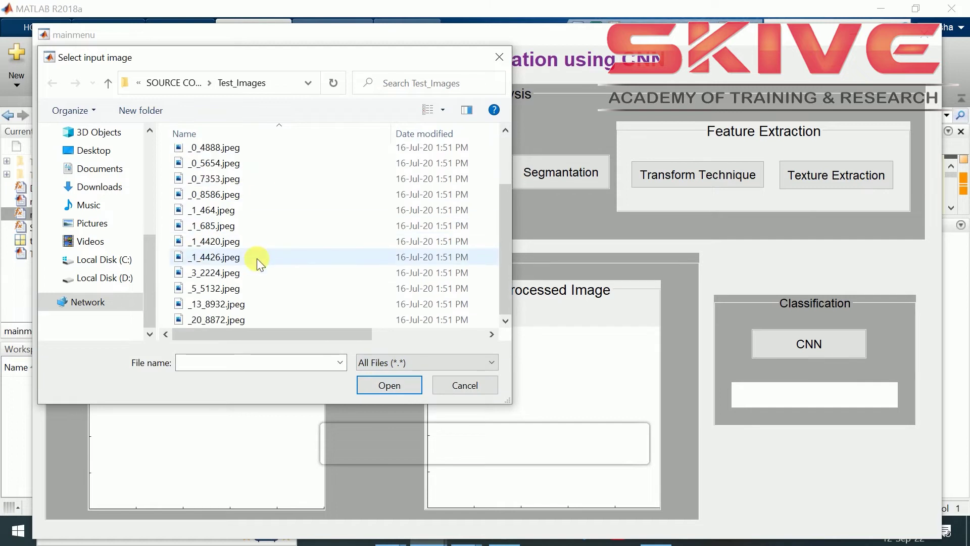
{"action": "scroll", "coordinate": [256, 257], "scroll_direction": "up", "scroll_amount": 2}
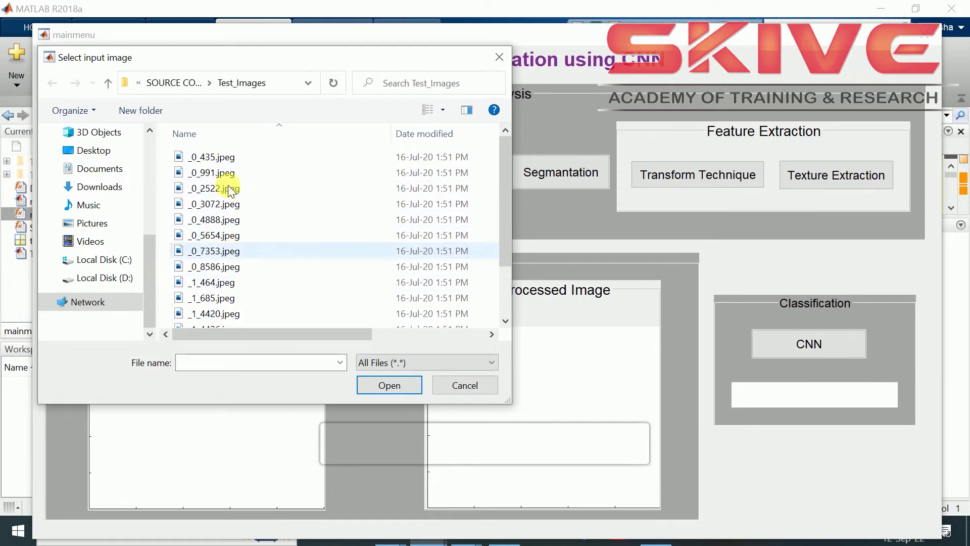
{"action": "left_click", "coordinate": [255, 202]}
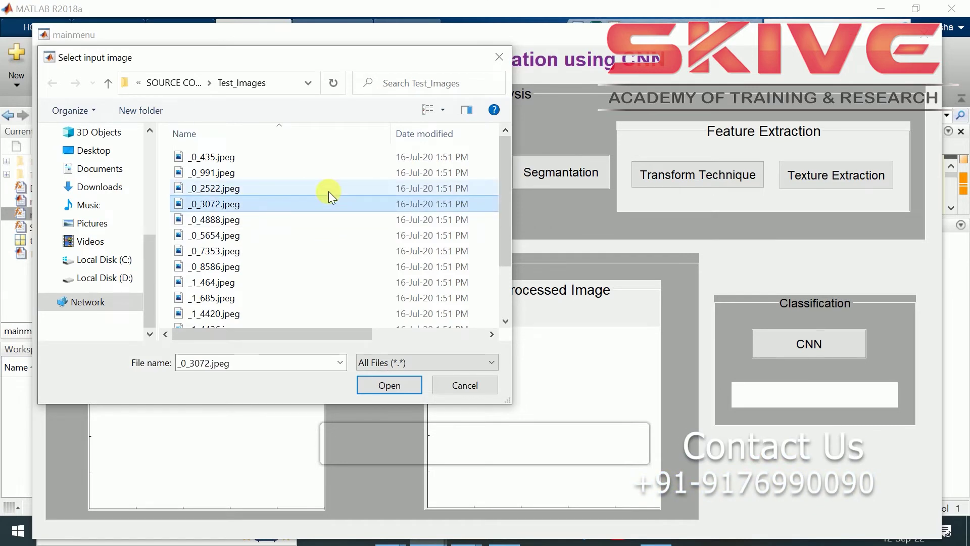
{"action": "left_click", "coordinate": [382, 386]}
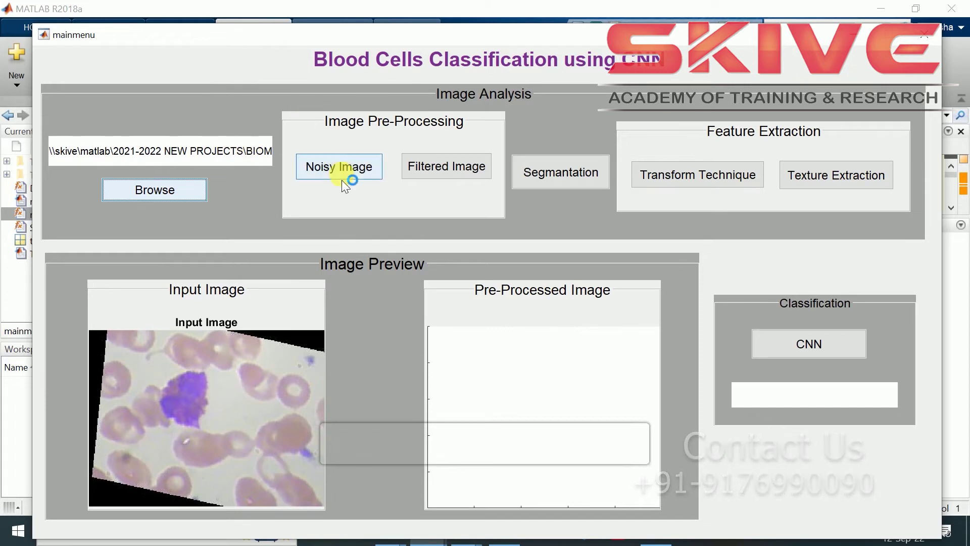
Add noise to the input image, then display its filtered version as the pre-processed result
{"action": "left_click", "coordinate": [323, 173]}
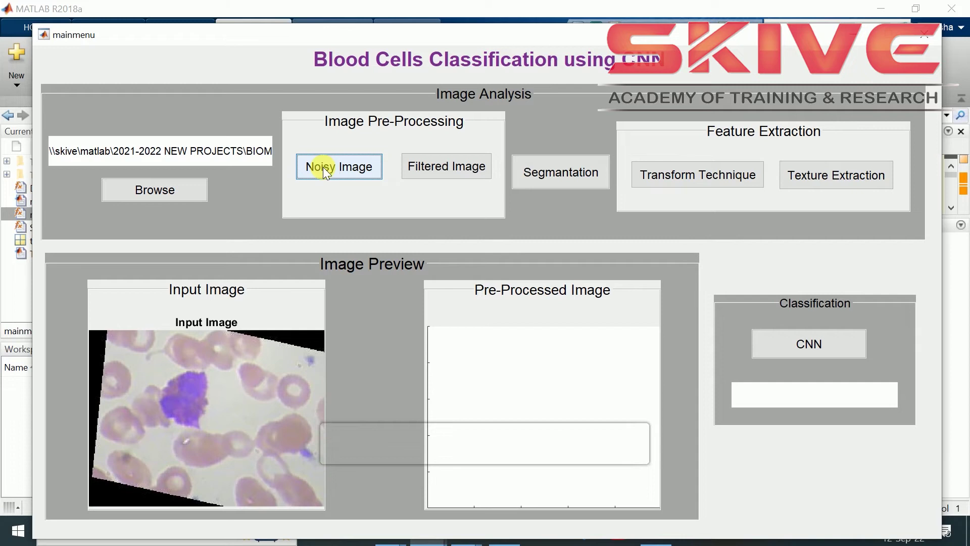
{"action": "left_click", "coordinate": [323, 170]}
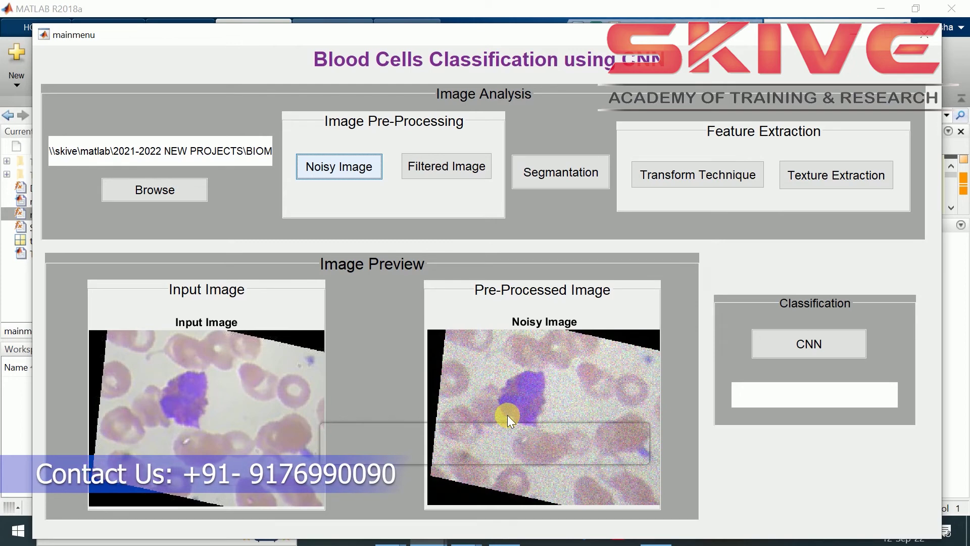
{"action": "left_click", "coordinate": [437, 166]}
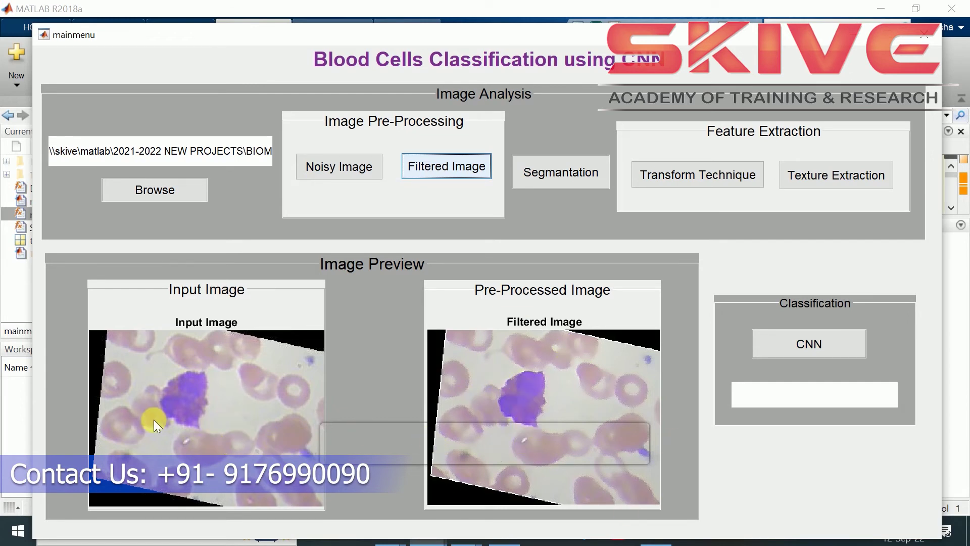
Run Segmentation, hide the segmented-images figure, then apply Transform Technique and Texture Extraction
{"action": "left_click", "coordinate": [560, 176]}
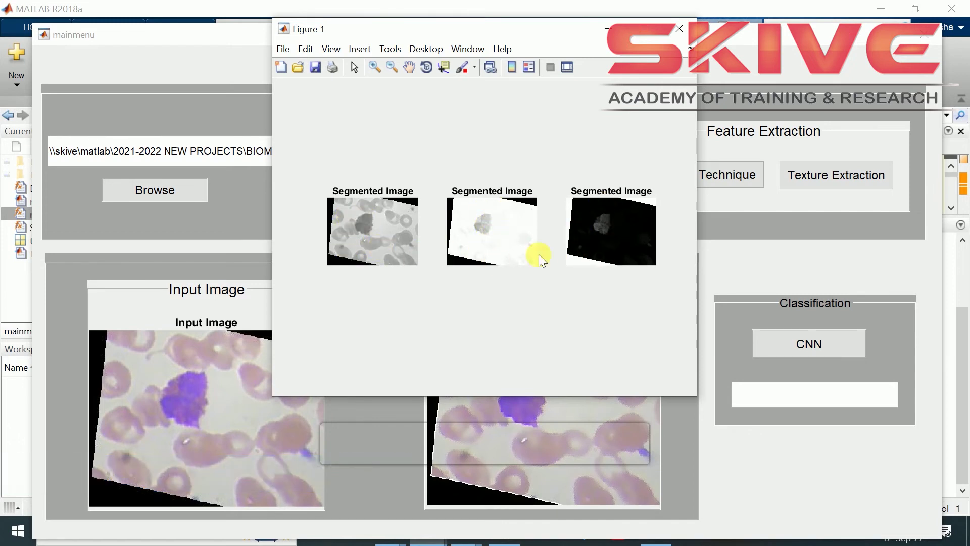
{"action": "left_click", "coordinate": [613, 36]}
{"action": "left_click", "coordinate": [687, 176]}
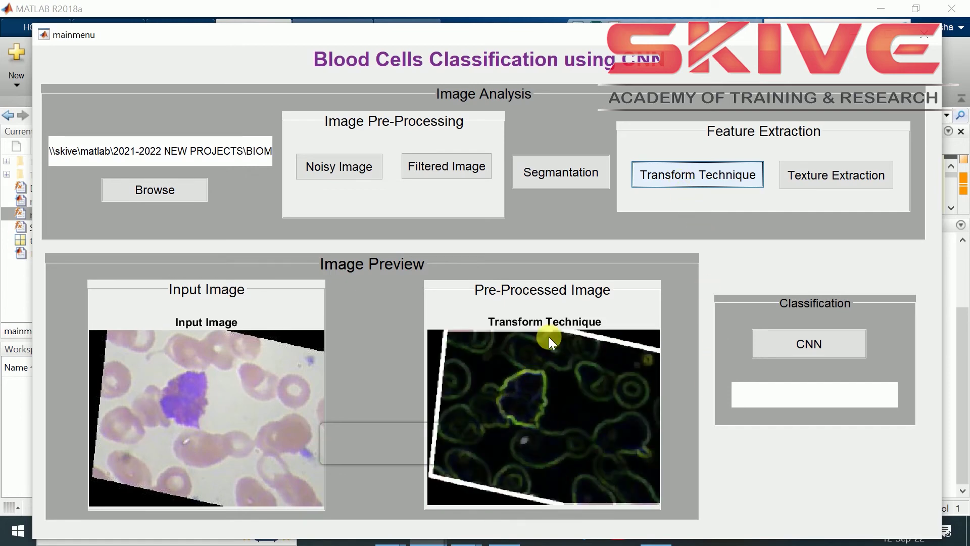
{"action": "left_click", "coordinate": [819, 176]}
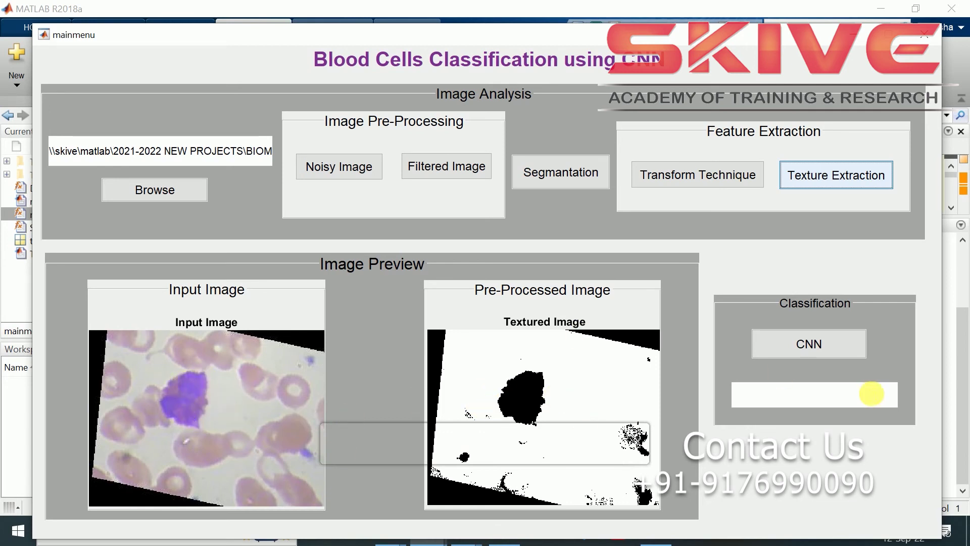
Classify the image with the CNN and select the resulting NEUTROPHIL label
{"action": "left_click", "coordinate": [830, 347]}
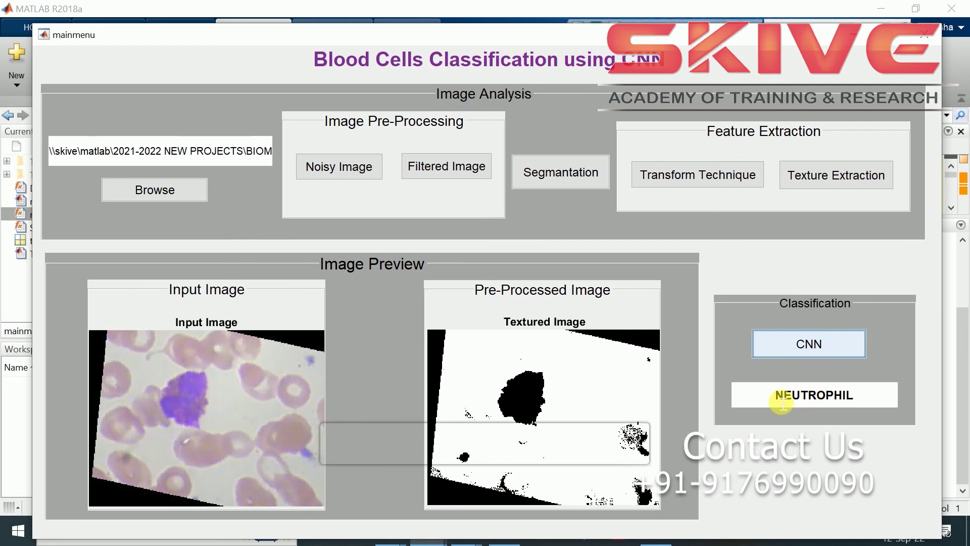
{"action": "left_click_drag", "start_coordinate": [775, 396], "coordinate": [855, 398]}
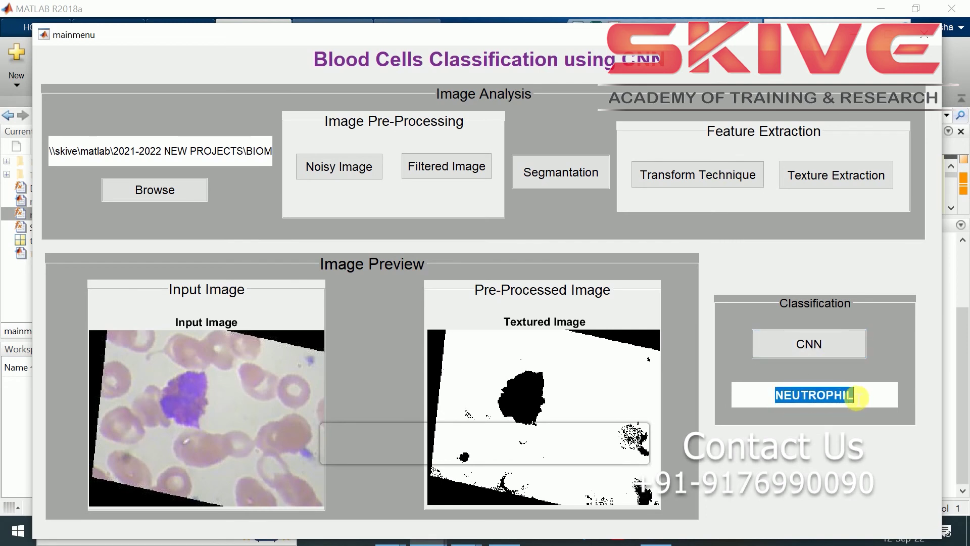
{"action": "left_click", "coordinate": [871, 403]}
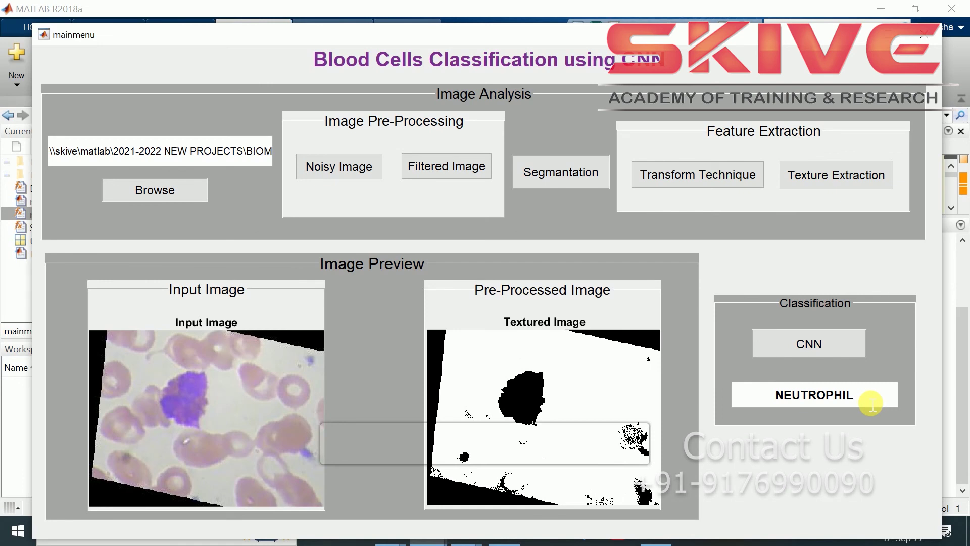